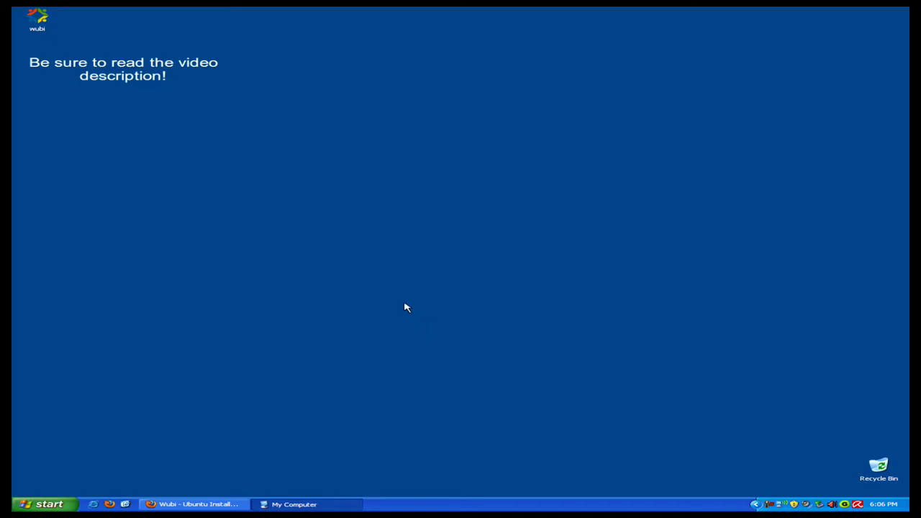
Bring the Firefox Wubi page forward, then minimise the browser to show the desktop.
{"action": "left_click_drag", "start_coordinate": [34, 16], "coordinate": [403, 239]}
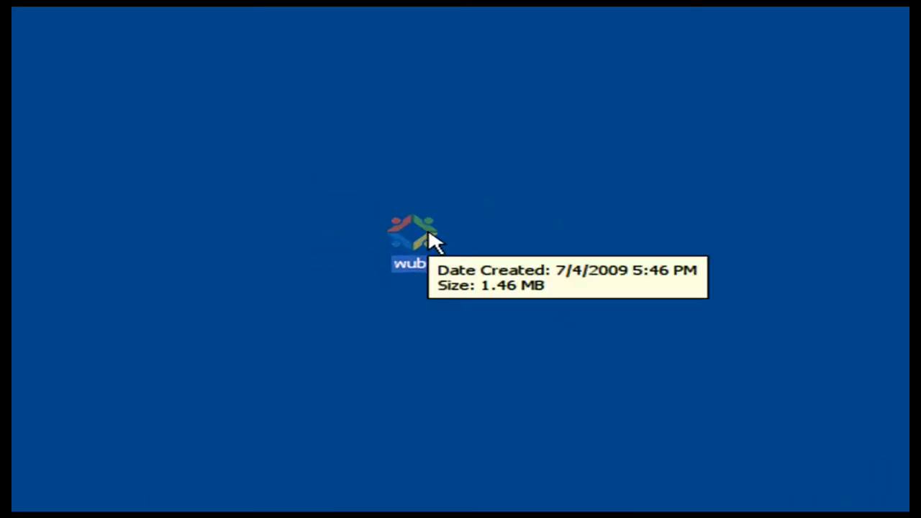
{"action": "left_click", "coordinate": [567, 216]}
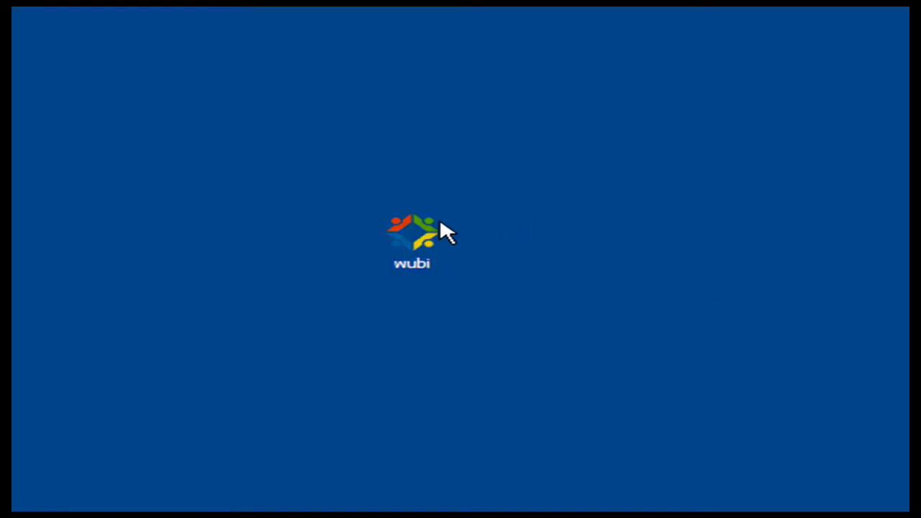
{"action": "mouse_move", "coordinate": [440, 220]}
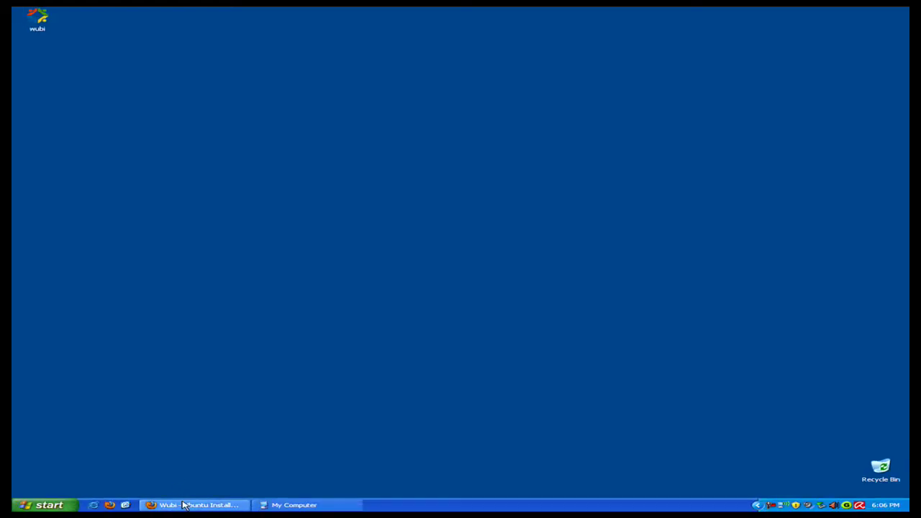
{"action": "left_click", "coordinate": [184, 506]}
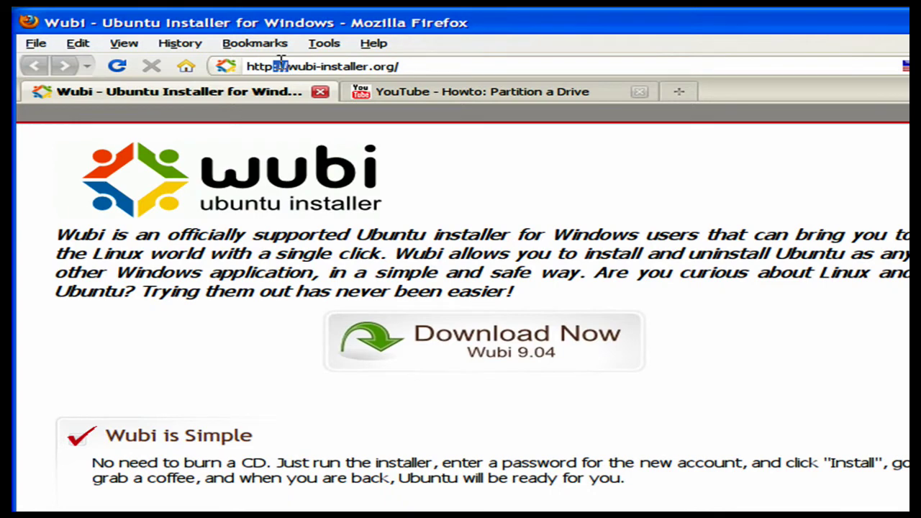
{"action": "left_click", "coordinate": [421, 192]}
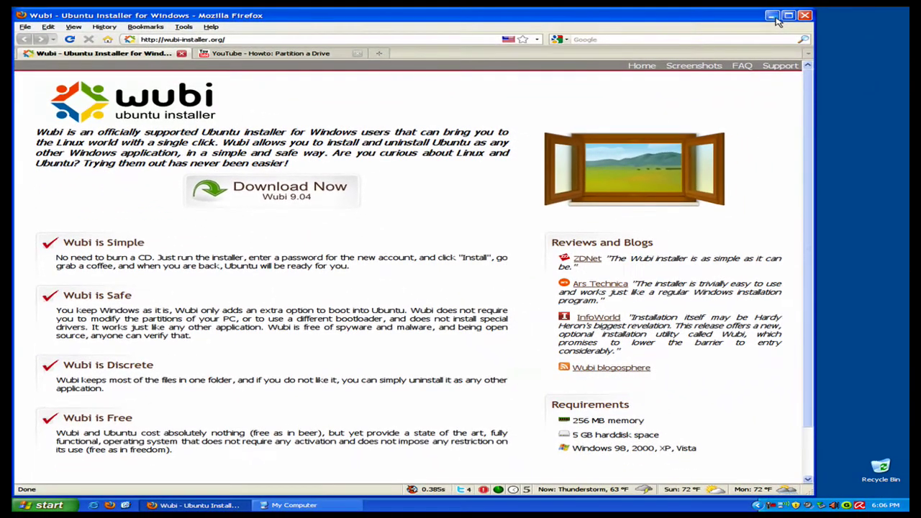
{"action": "left_click", "coordinate": [772, 15]}
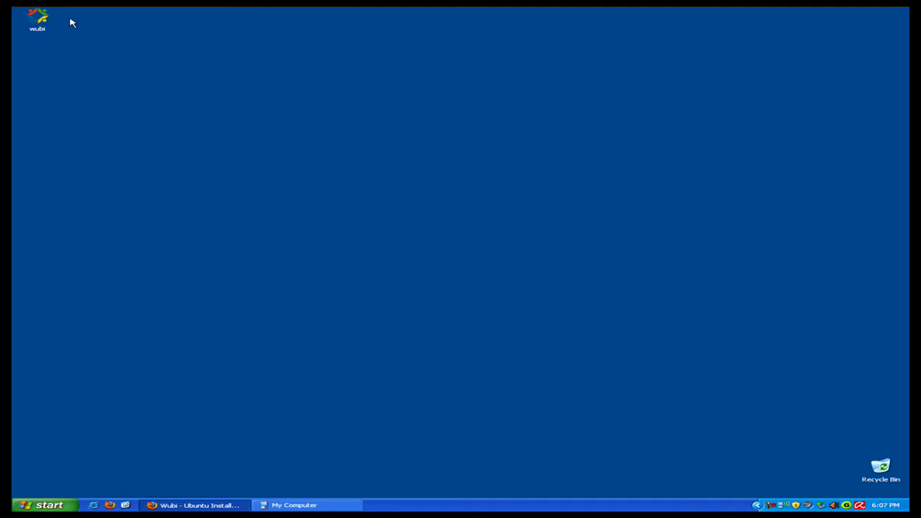
Launch the wubi installer from the desktop, allowing it past the security warning.
{"action": "left_click_drag", "start_coordinate": [38, 24], "coordinate": [212, 111]}
{"action": "double_click", "coordinate": [195, 131]}
{"action": "left_click", "coordinate": [511, 318]}
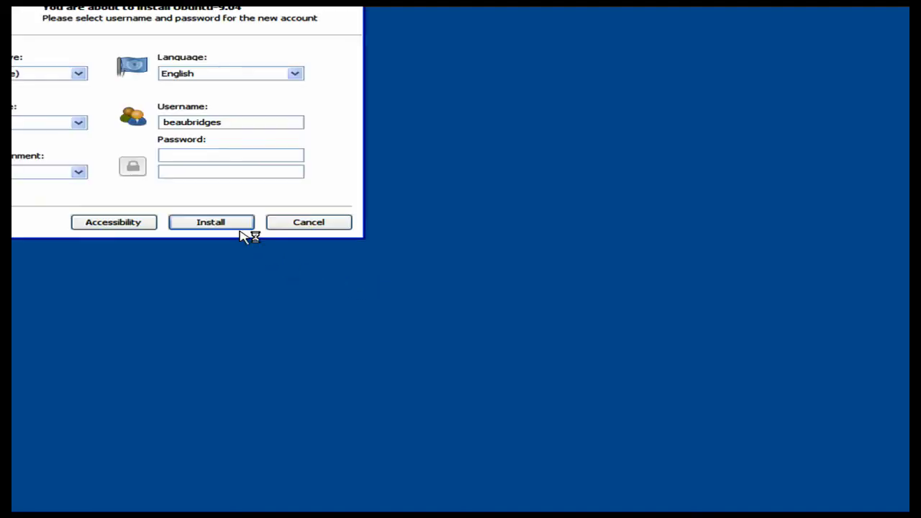
{"action": "left_click_drag", "start_coordinate": [144, 6], "coordinate": [515, 189]}
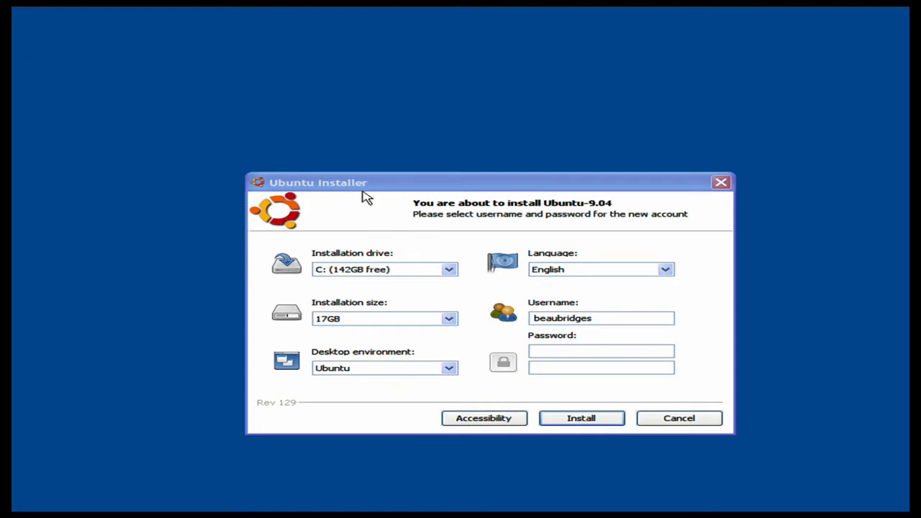
{"action": "left_click", "coordinate": [427, 191]}
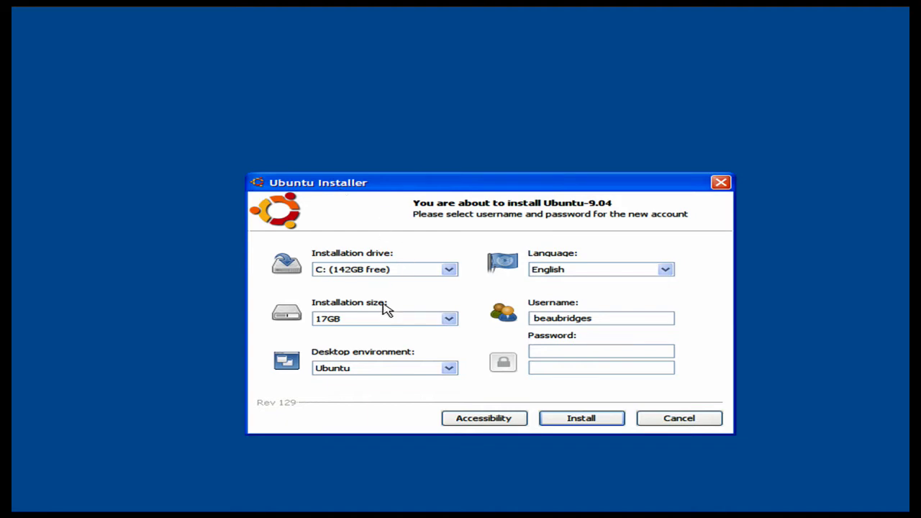
Choose C: (142GB free) as the installation drive.
{"action": "left_click", "coordinate": [387, 270]}
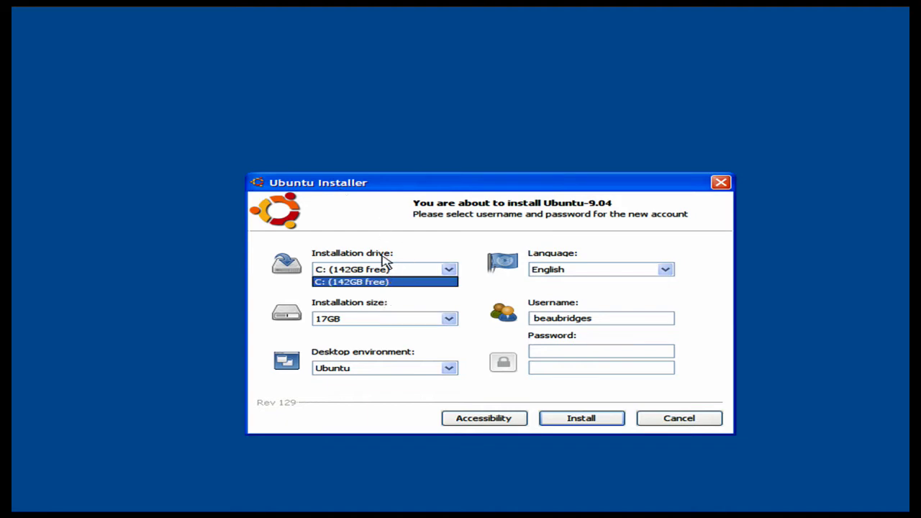
{"action": "left_click", "coordinate": [390, 240]}
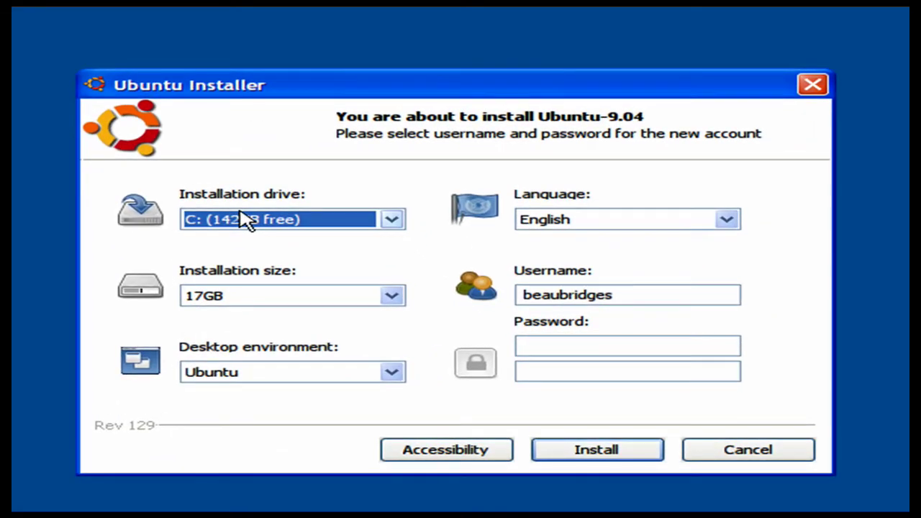
{"action": "left_click", "coordinate": [355, 269]}
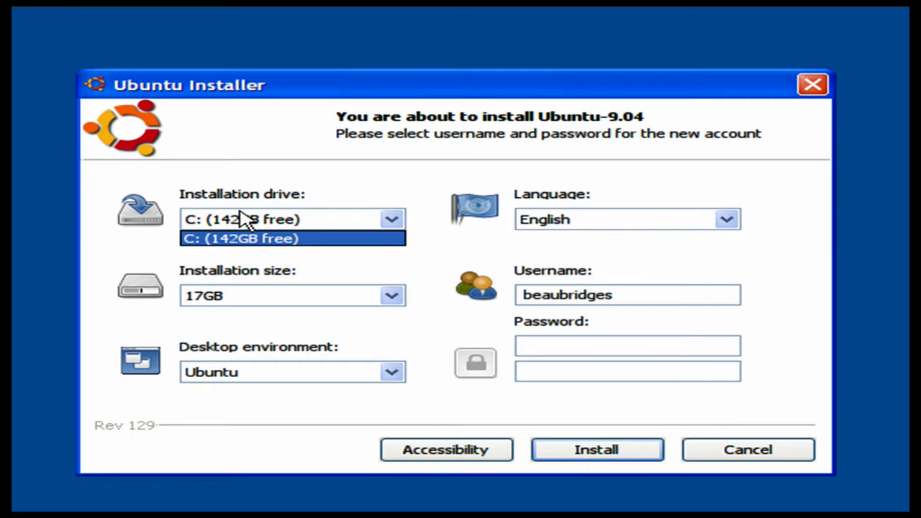
{"action": "left_click", "coordinate": [243, 220]}
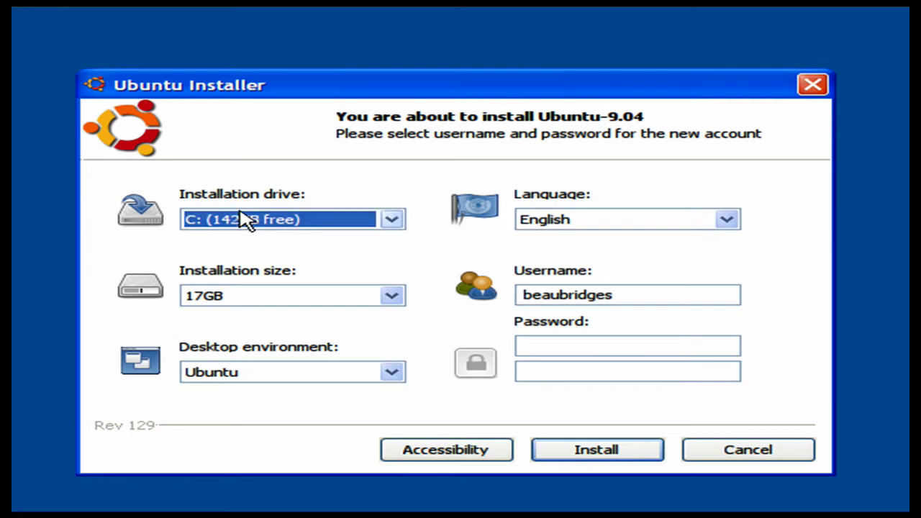
{"action": "left_click", "coordinate": [258, 220]}
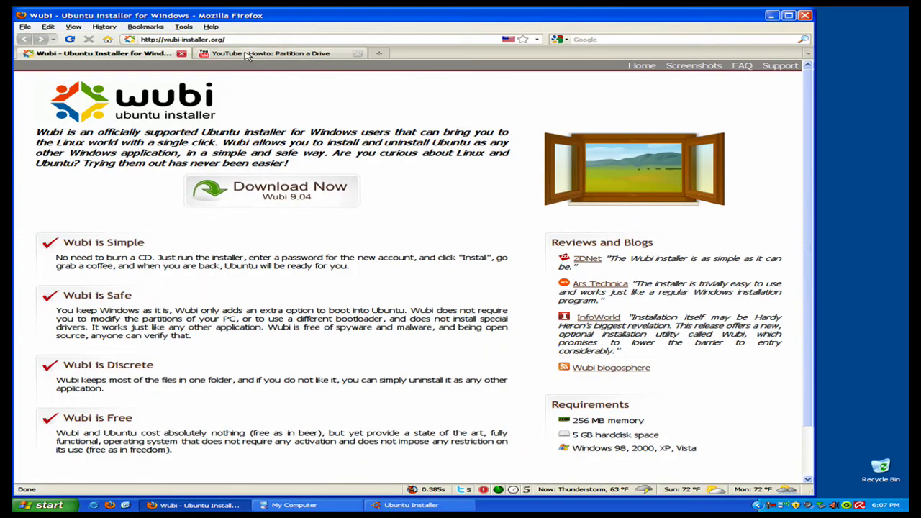
Switch to the 'YouTube - Howto: Partition a Drive' tab in Firefox.
{"action": "left_click", "coordinate": [237, 53]}
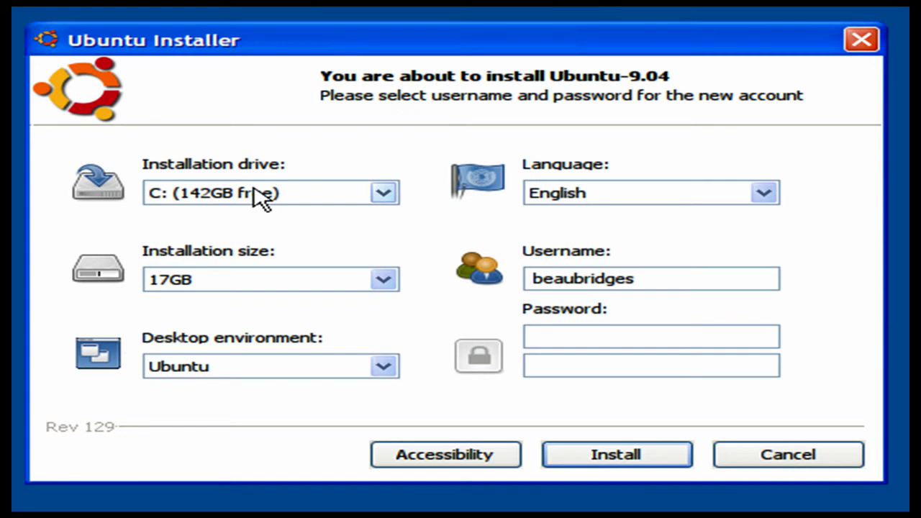
Keep C: (142GB free) as the drive and set the installation size to 15GB.
{"action": "left_click", "coordinate": [262, 200]}
{"action": "left_click", "coordinate": [248, 258]}
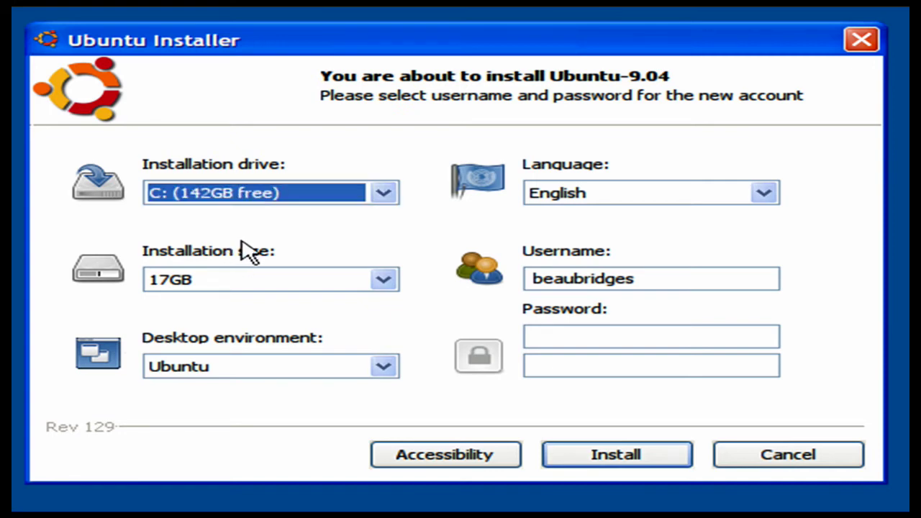
{"action": "left_click", "coordinate": [243, 280]}
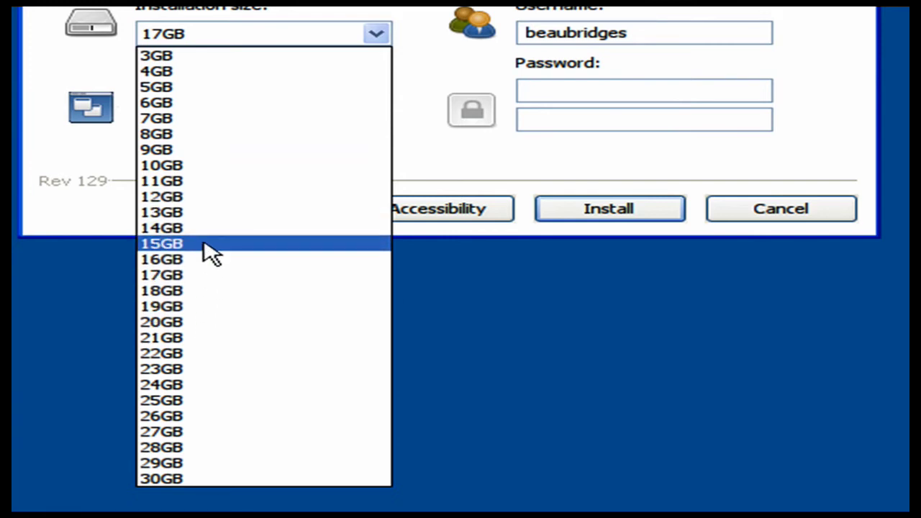
{"action": "left_click", "coordinate": [263, 34]}
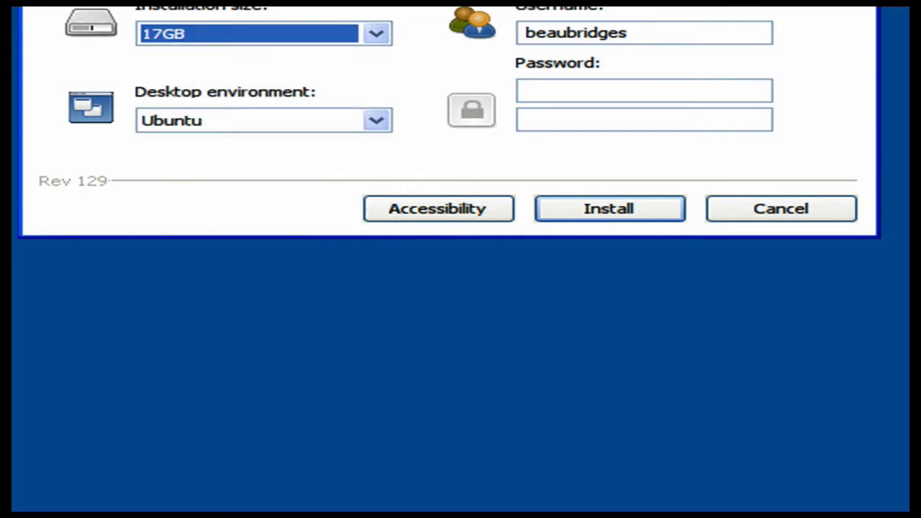
{"action": "left_click", "coordinate": [263, 36]}
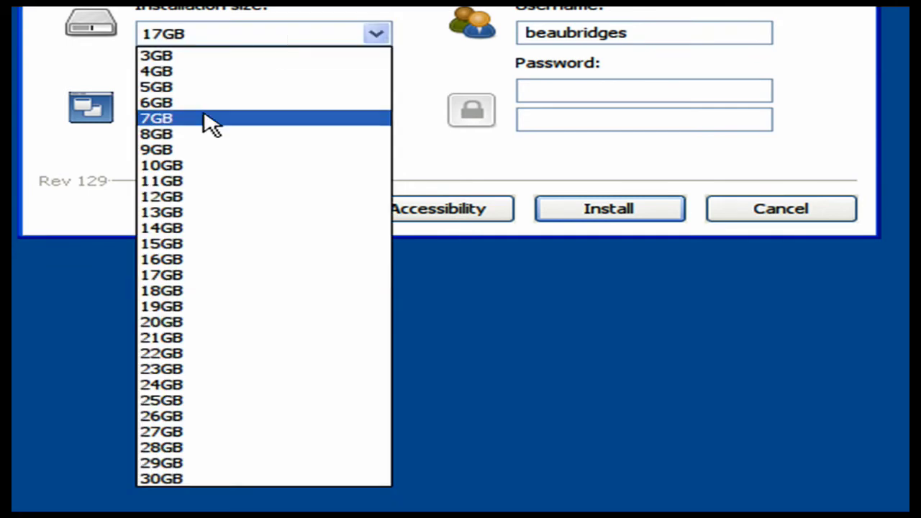
{"action": "left_click", "coordinate": [182, 248]}
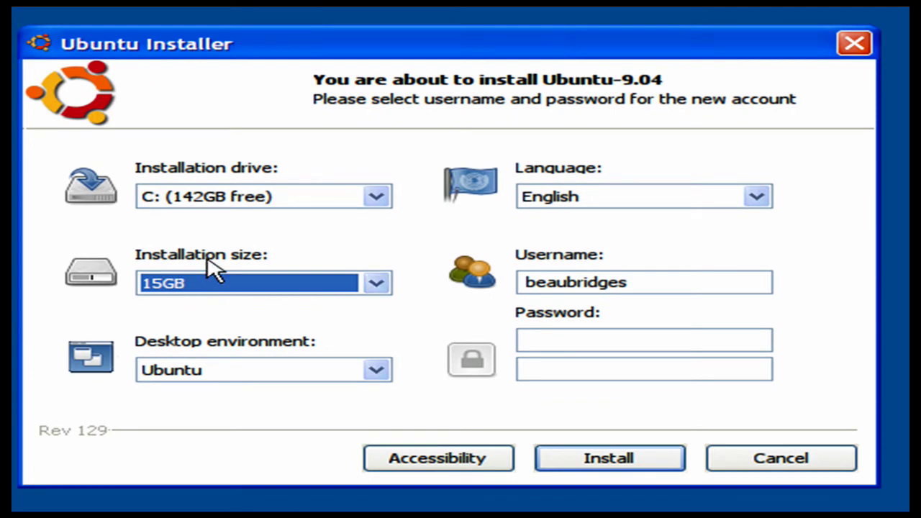
Keep English as the installer language and check the username and password fields.
{"action": "left_click", "coordinate": [570, 203]}
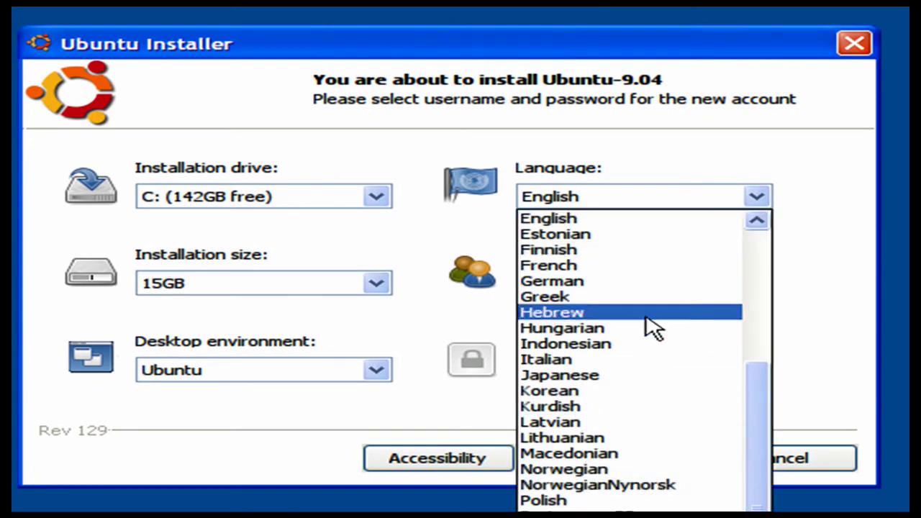
{"action": "left_click", "coordinate": [625, 219]}
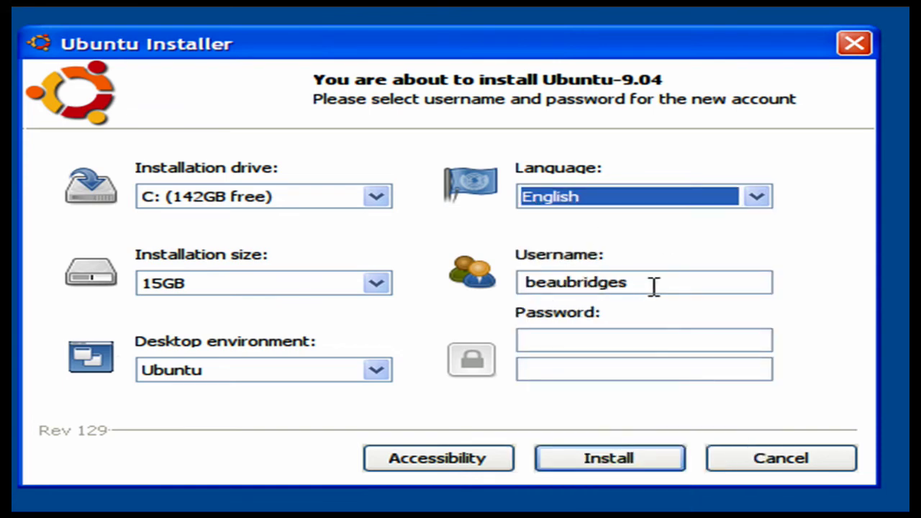
{"action": "left_click_drag", "start_coordinate": [655, 285], "coordinate": [514, 290]}
{"action": "left_click", "coordinate": [592, 339]}
{"action": "left_click", "coordinate": [559, 377]}
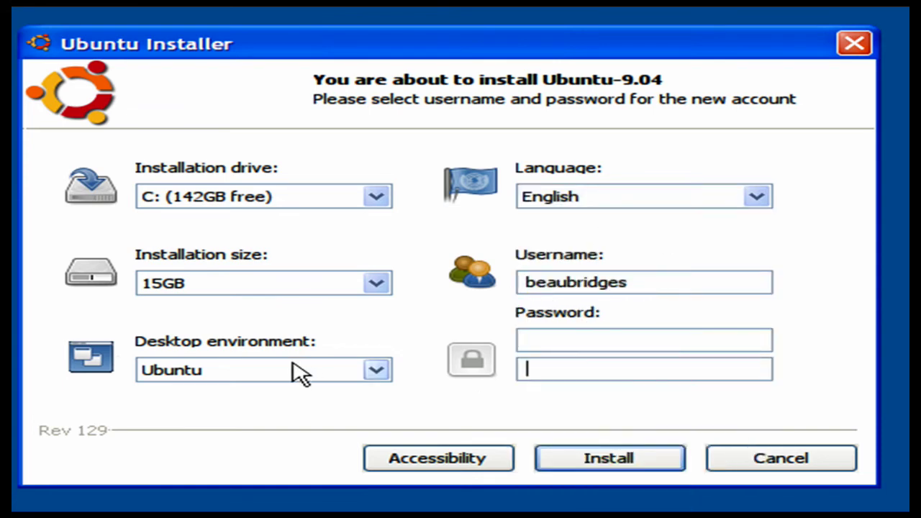
Confirm Ubuntu as the desktop environment.
{"action": "left_click", "coordinate": [292, 374]}
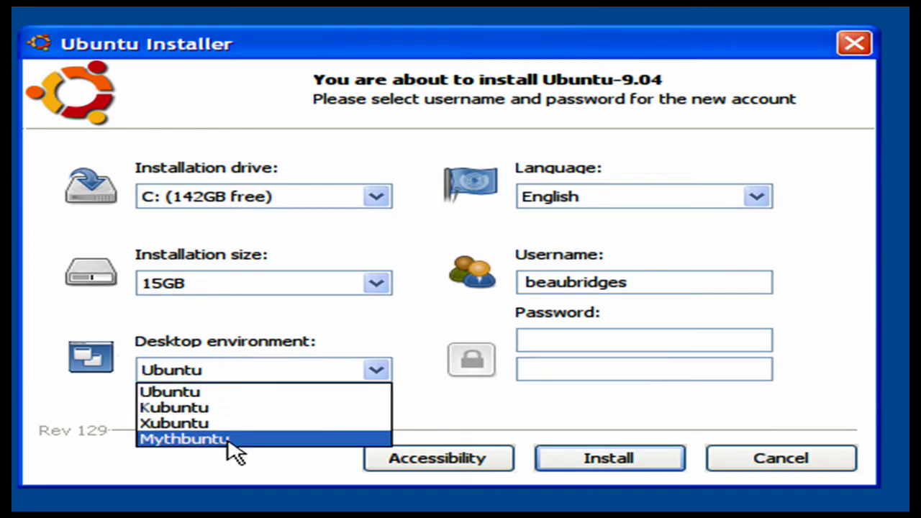
{"action": "left_click", "coordinate": [199, 393]}
{"action": "left_click", "coordinate": [197, 375]}
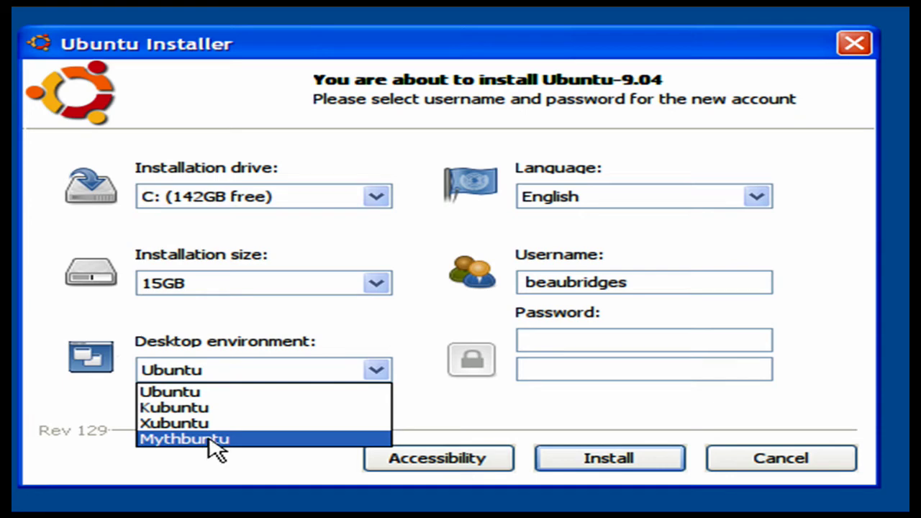
{"action": "left_click", "coordinate": [204, 394]}
Leave the accessibility profile at None, then enter the account password and its confirmation.
{"action": "left_click", "coordinate": [431, 469]}
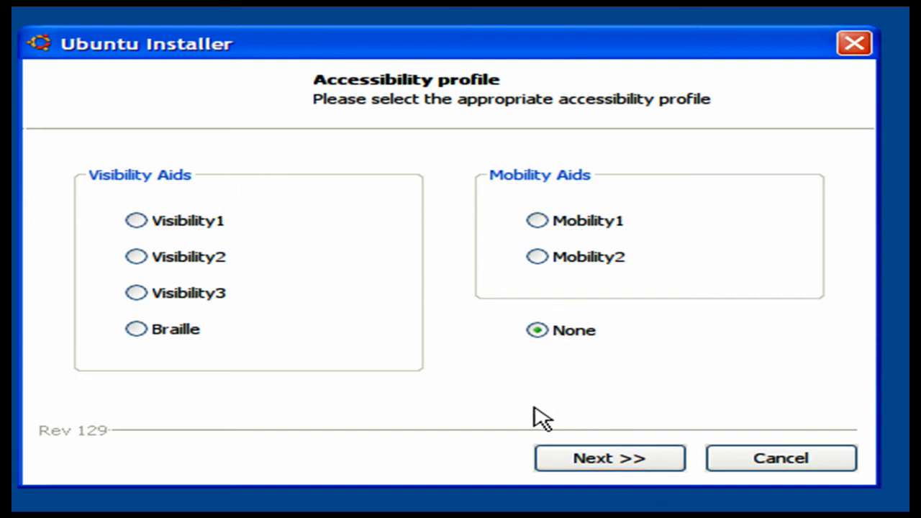
{"action": "left_click", "coordinate": [569, 464]}
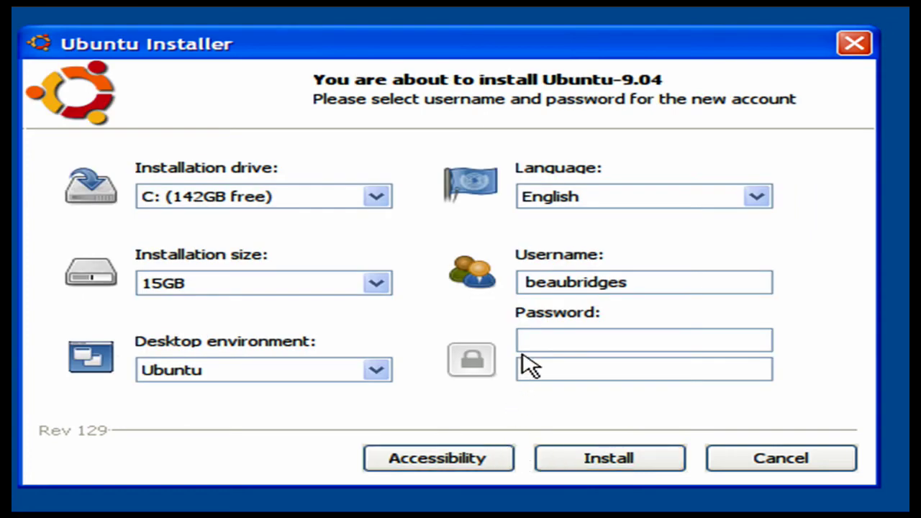
{"action": "left_click", "coordinate": [576, 339]}
{"action": "type", "text": "*******"}
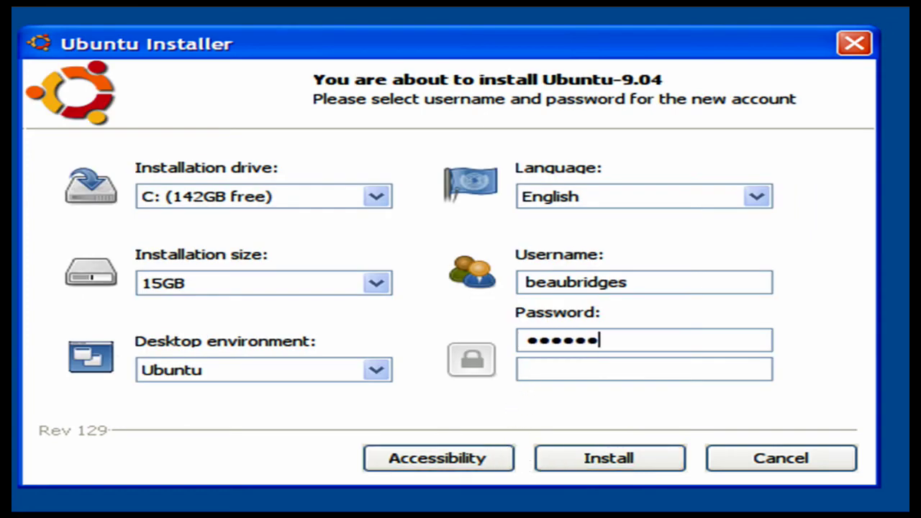
{"action": "type", "text": "*"}
{"action": "key", "text": "Tab"}
{"action": "type", "text": "*******"}
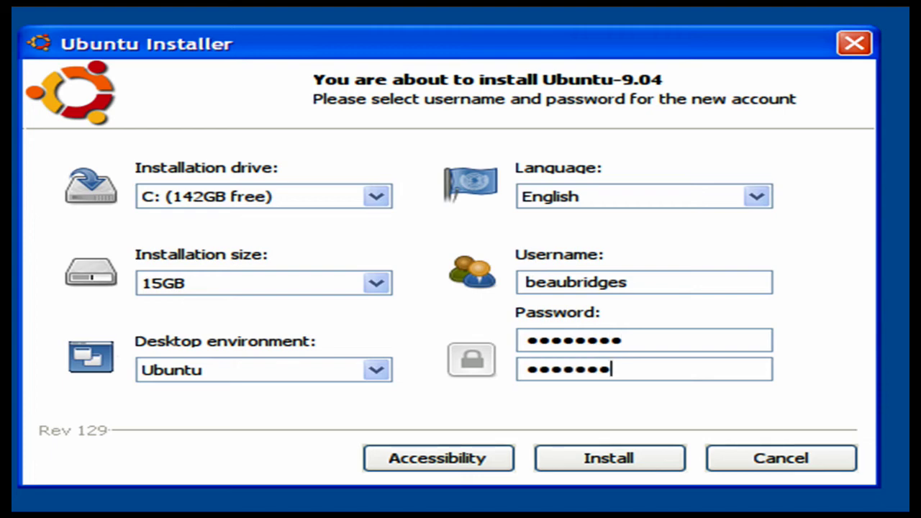
{"action": "type", "text": "*"}
Start the Ubuntu 9.04 install and open the new ubuntu folder on Local Disk (C:).
{"action": "left_click", "coordinate": [612, 457]}
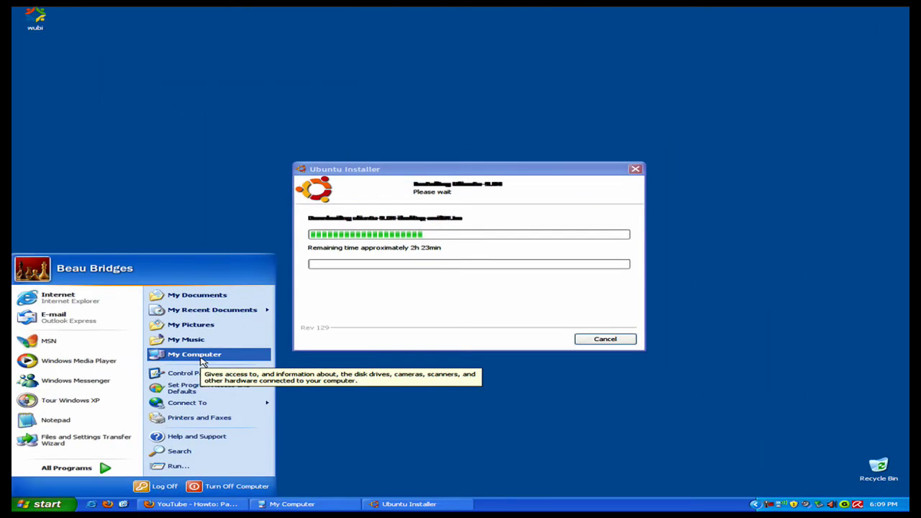
{"action": "left_click", "coordinate": [198, 356]}
{"action": "double_click", "coordinate": [210, 245]}
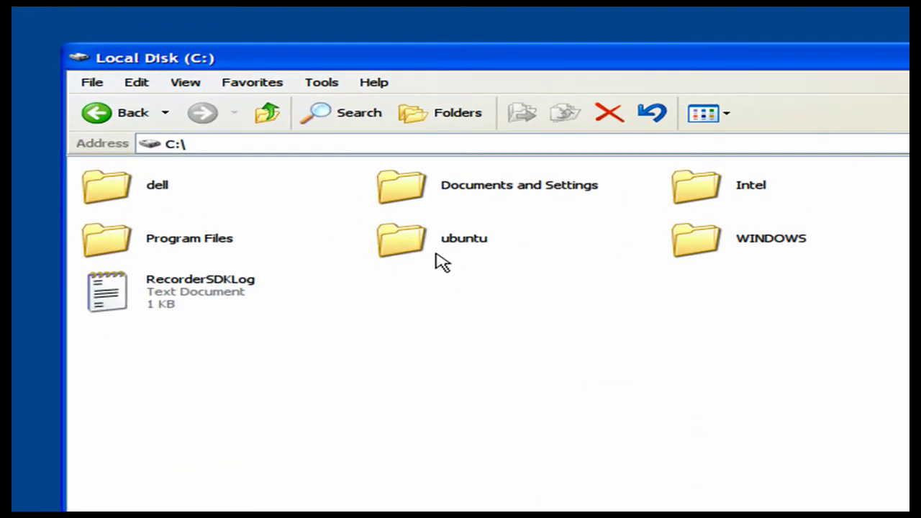
{"action": "double_click", "coordinate": [436, 243]}
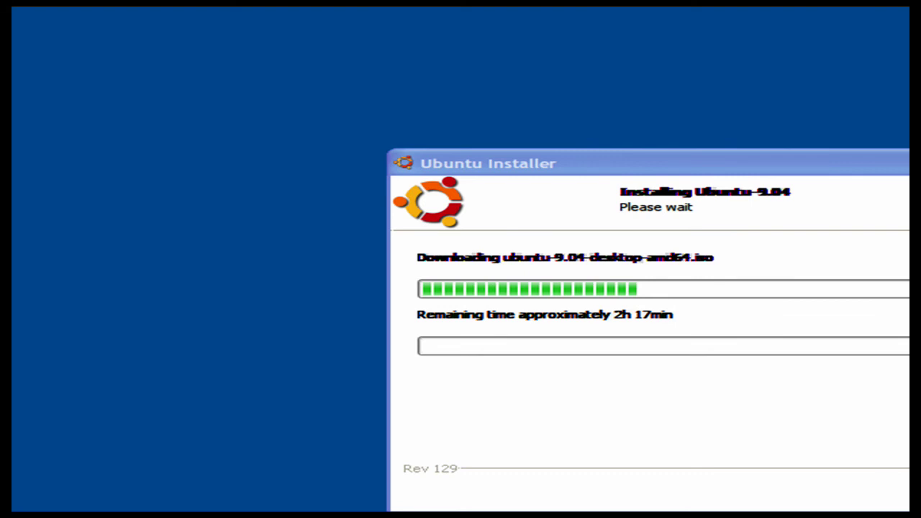
Cancel the Ubuntu installation and confirm quitting the installer with Yes.
{"action": "left_click", "coordinate": [872, 450]}
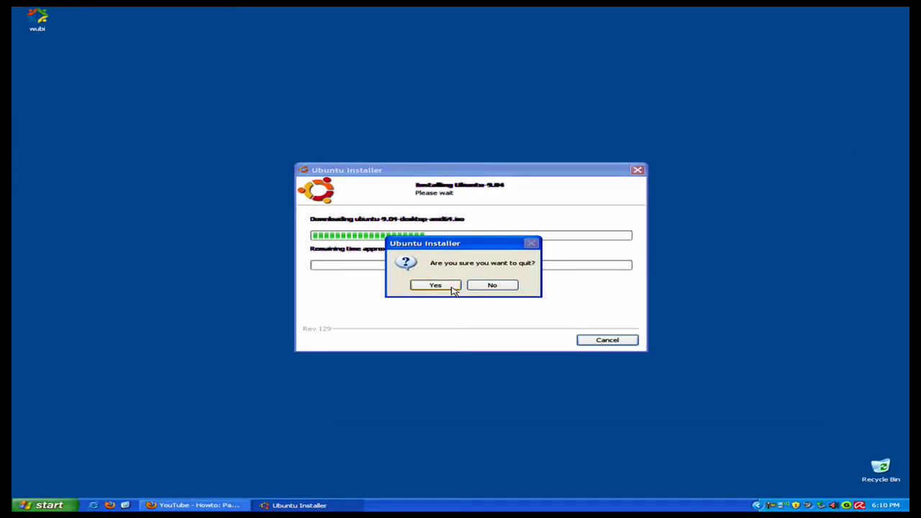
{"action": "left_click", "coordinate": [452, 287]}
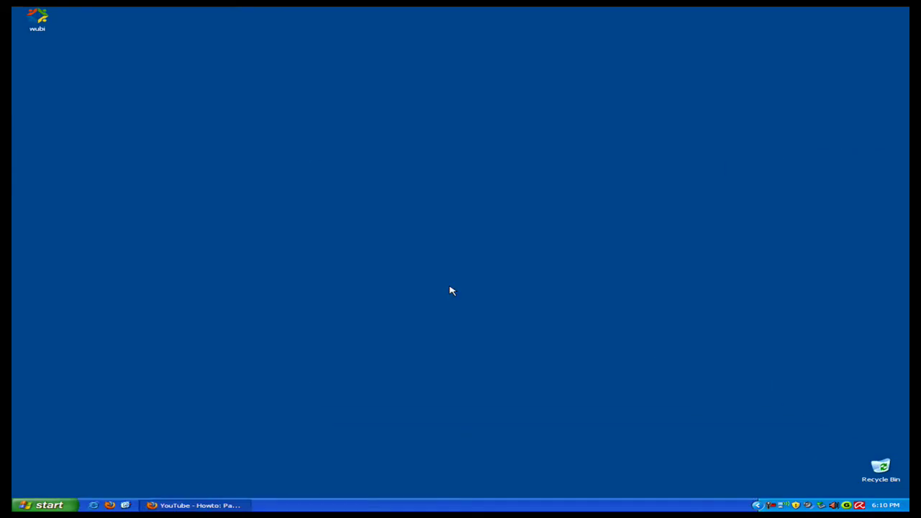